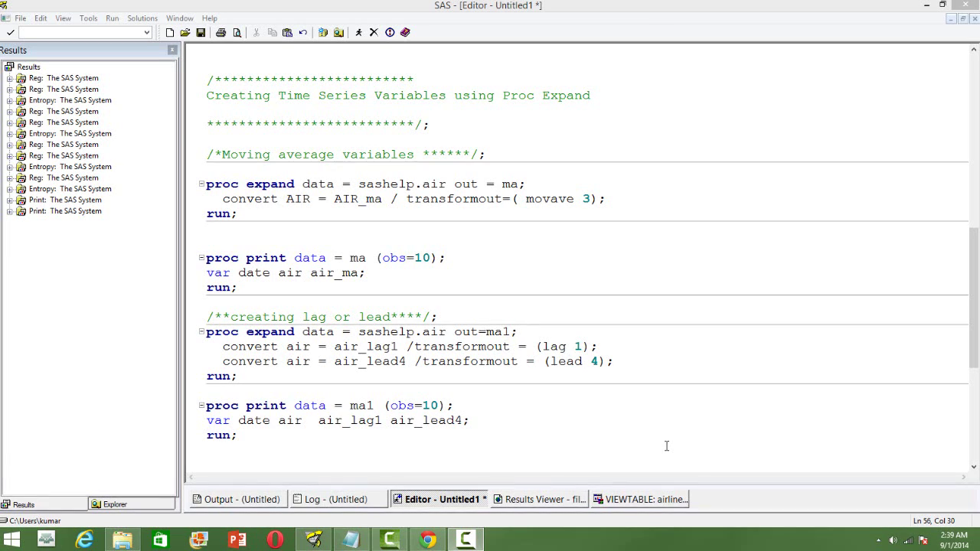
Bring up the sashelp.air table of monthly dates and AIR passenger counts.
{"action": "left_click", "coordinate": [626, 499]}
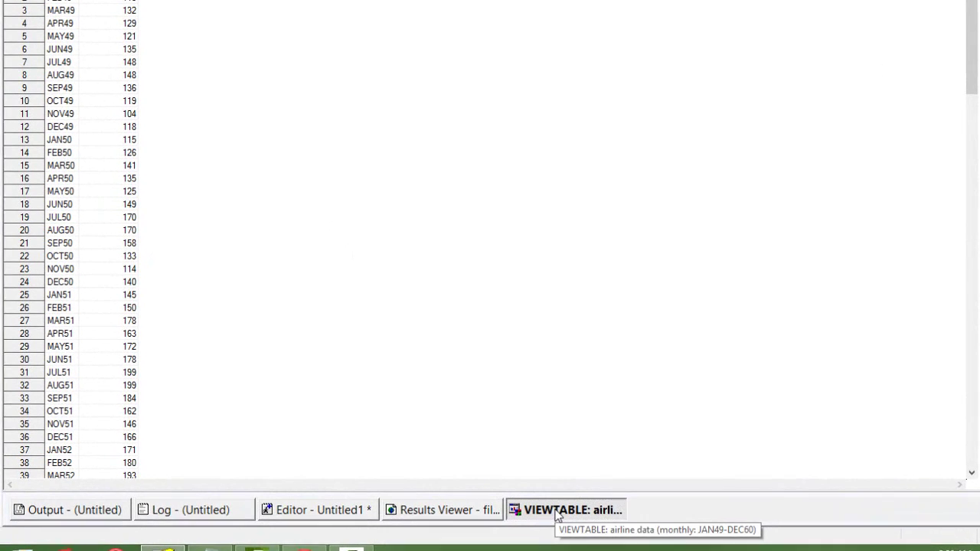
{"action": "right_click", "coordinate": [558, 514]}
{"action": "left_click", "coordinate": [322, 514]}
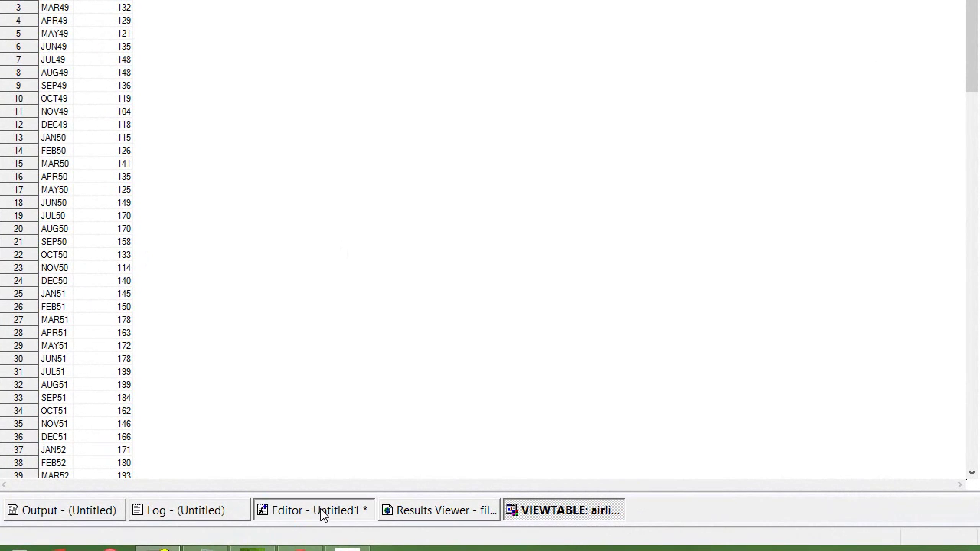
Go back to the program code and highlight AIR in the moving-average convert statement.
{"action": "left_click", "coordinate": [264, 301]}
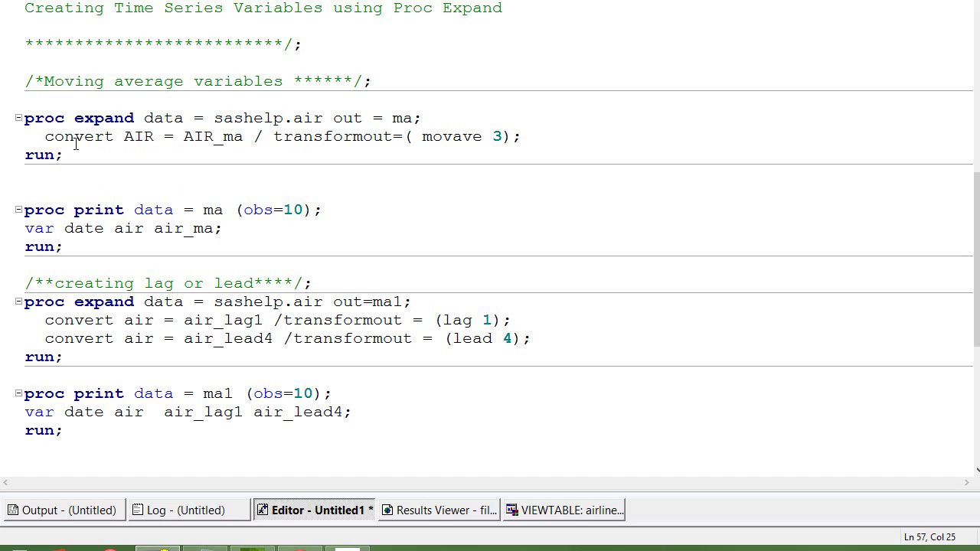
{"action": "left_click", "coordinate": [136, 142]}
{"action": "double_click", "coordinate": [138, 142]}
Select and submit the moving-average PROC EXPAND and PROC PRINT steps.
{"action": "left_click", "coordinate": [100, 175]}
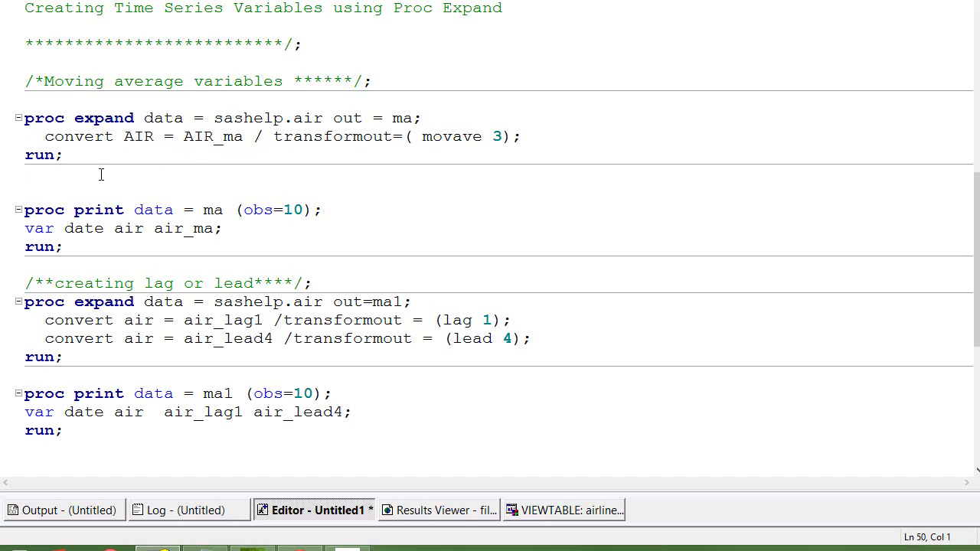
{"action": "left_click", "coordinate": [93, 250]}
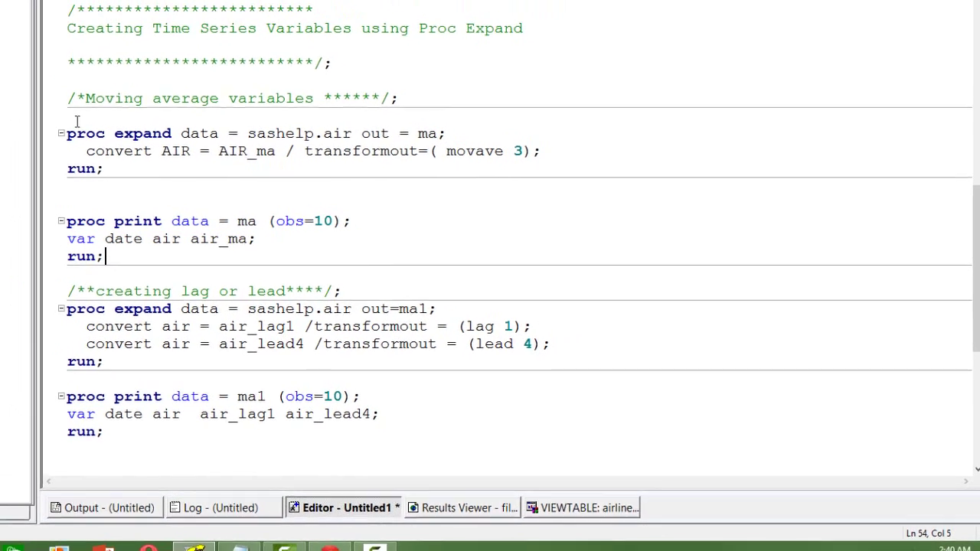
{"action": "left_click_drag", "start_coordinate": [93, 250], "coordinate": [25, 100]}
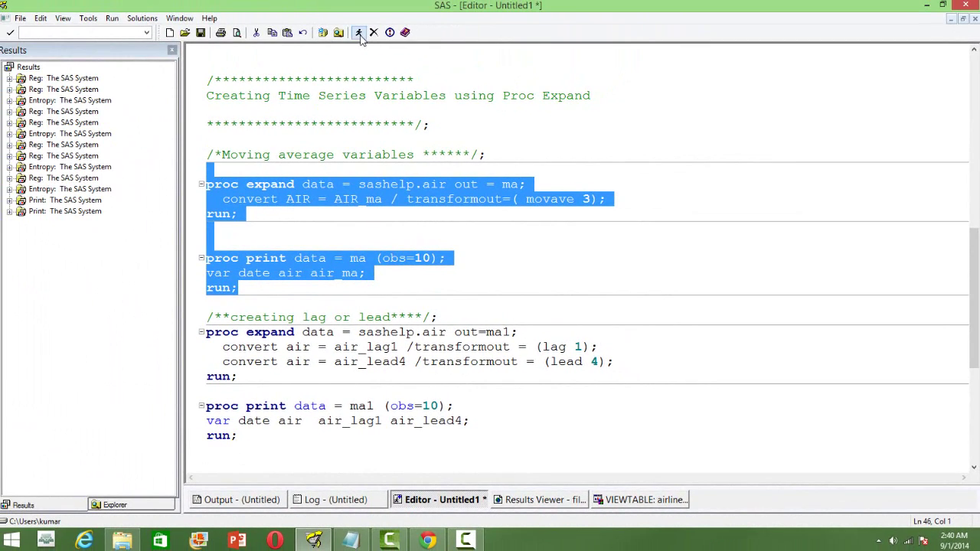
{"action": "left_click", "coordinate": [358, 32]}
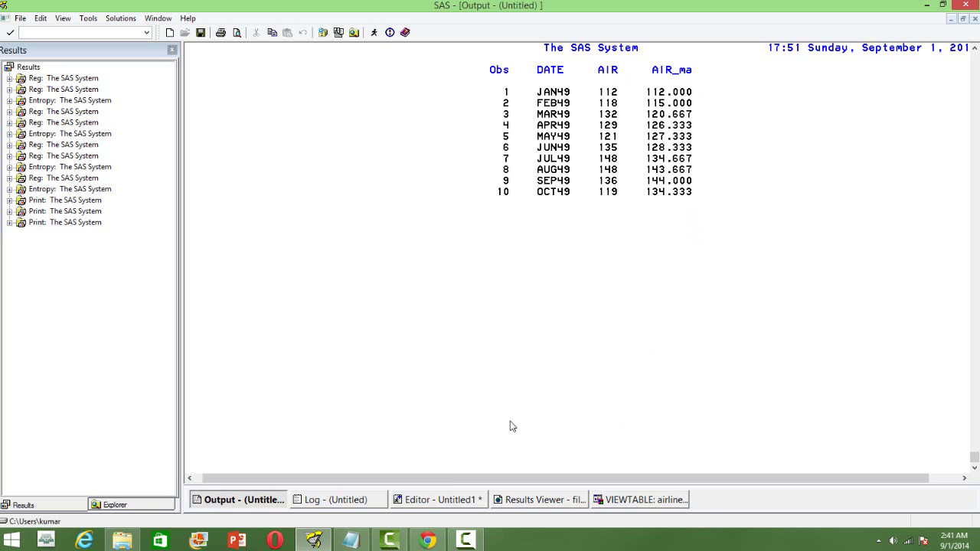
{"action": "left_click", "coordinate": [431, 500]}
{"action": "left_click", "coordinate": [401, 380]}
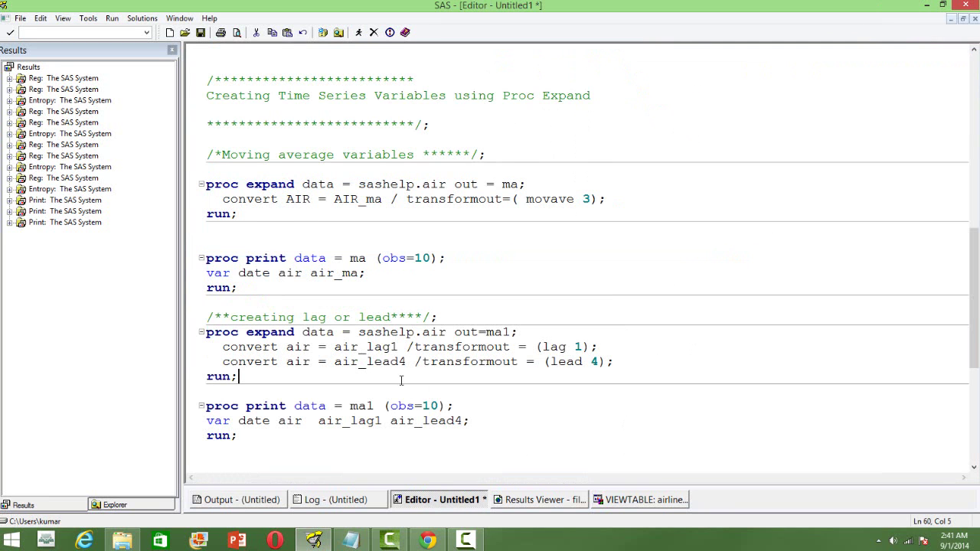
{"action": "left_click", "coordinate": [973, 468]}
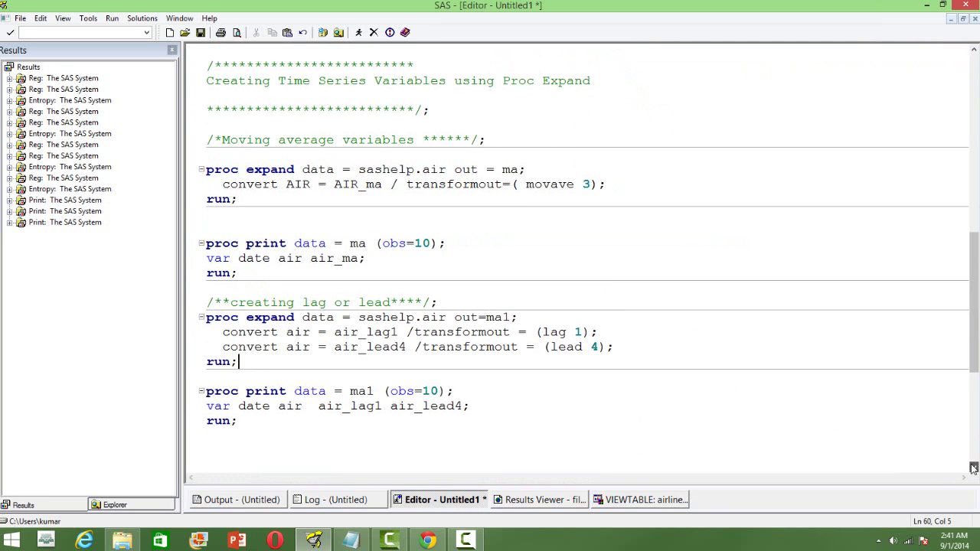
{"action": "left_click", "coordinate": [972, 468]}
{"action": "left_click", "coordinate": [973, 468]}
{"action": "left_click", "coordinate": [973, 468]}
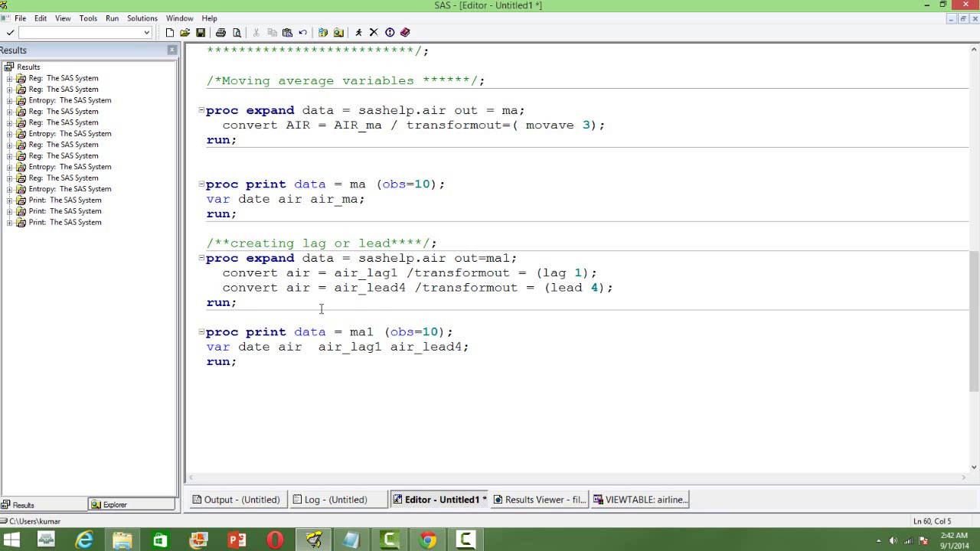
Select and submit the lag1/lead4 PROC EXPAND and PROC PRINT steps.
{"action": "left_click", "coordinate": [261, 374]}
{"action": "key", "text": "shift+Up"}
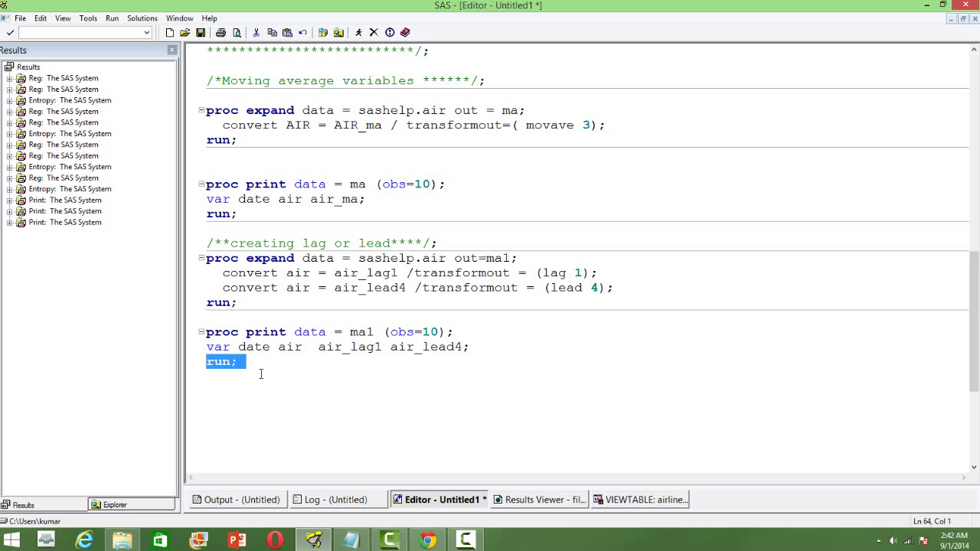
{"action": "key", "text": "shift+Up"}
{"action": "key", "text": "shift+Up"}
{"action": "key", "text": "shift+Up"}
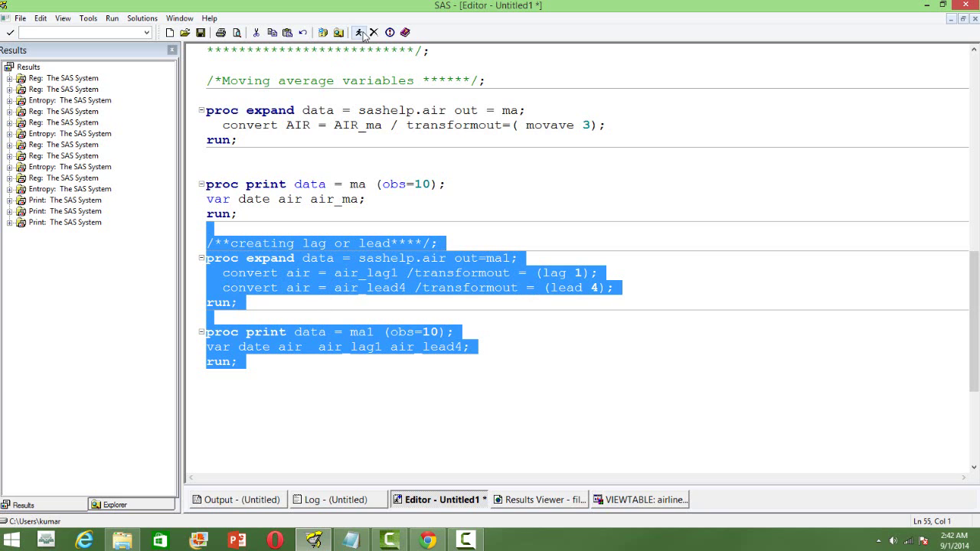
{"action": "left_click", "coordinate": [358, 32]}
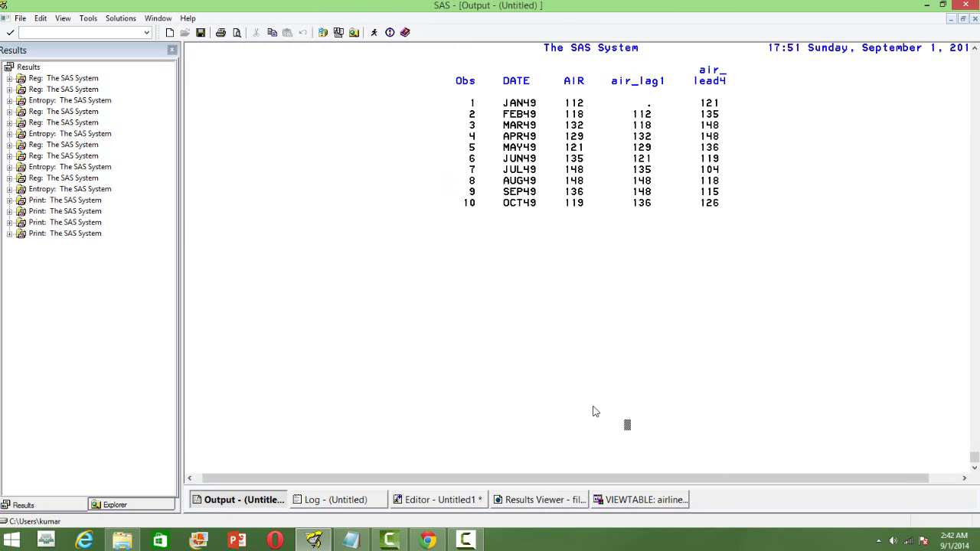
View the air_lag1 and air_lead4 results table, then return to the code.
{"action": "left_click", "coordinate": [548, 499]}
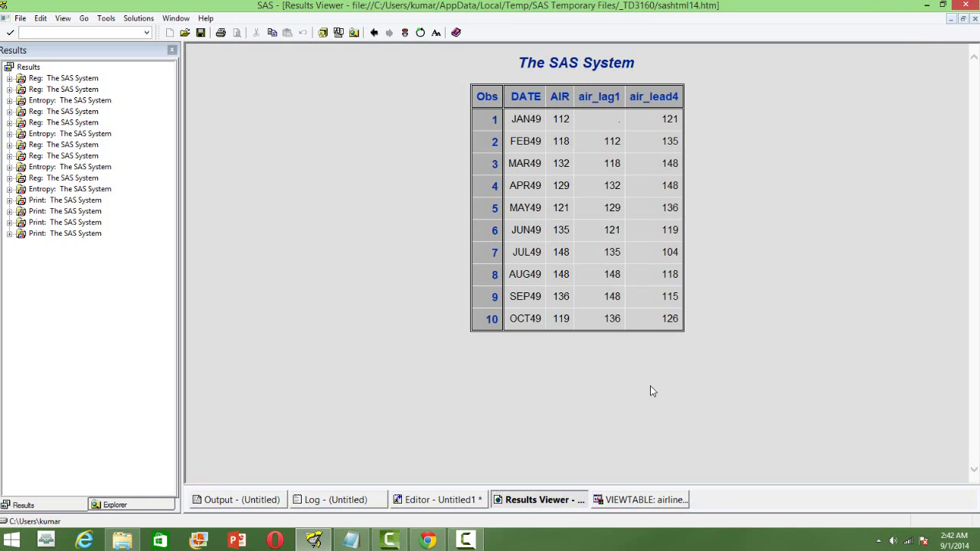
{"action": "left_click", "coordinate": [424, 500]}
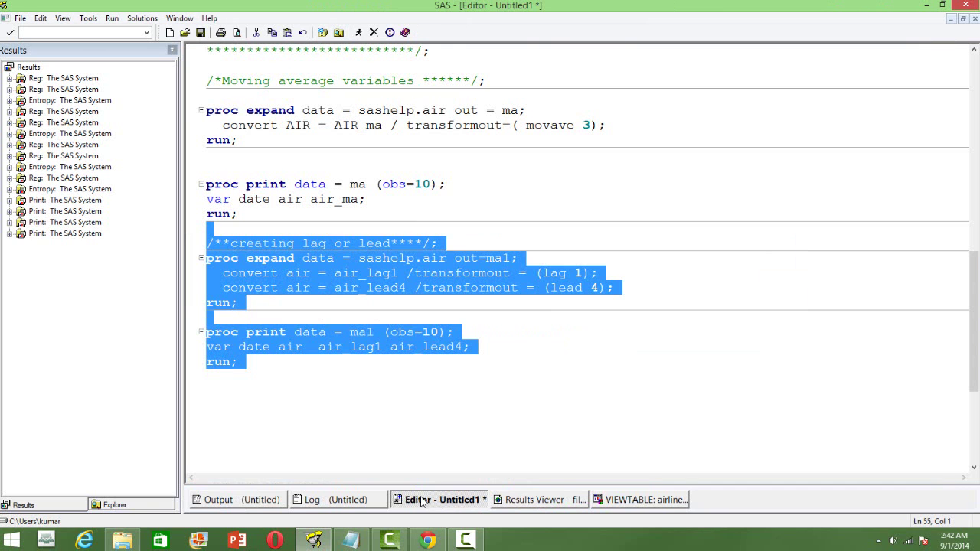
{"action": "left_click", "coordinate": [337, 431]}
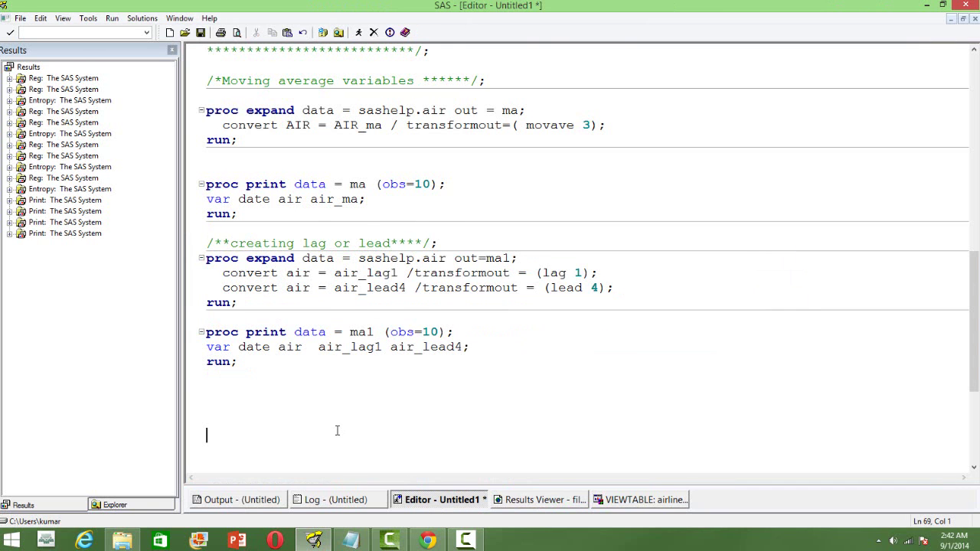